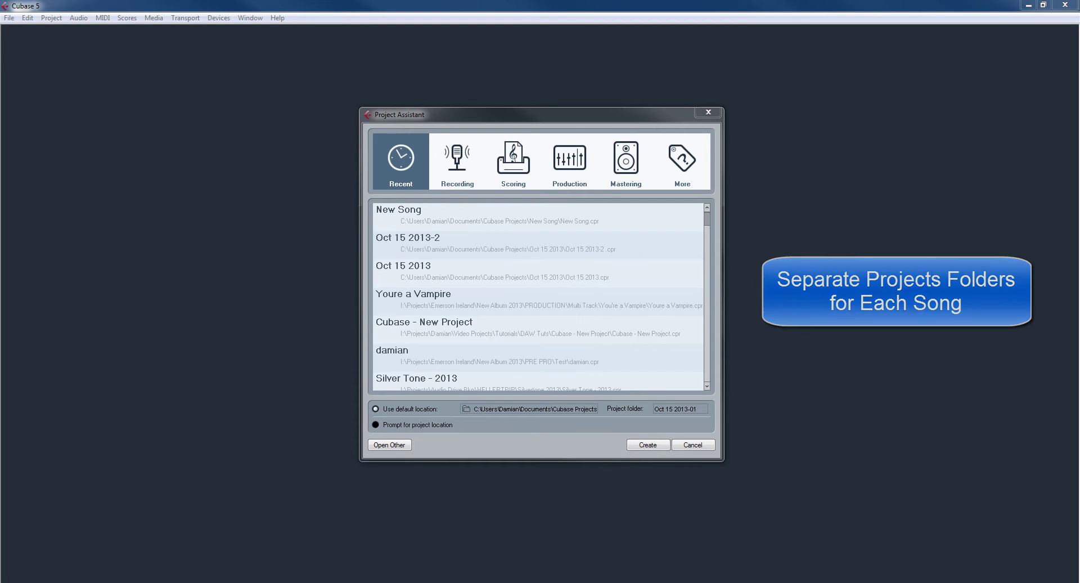
{"action": "left_click", "coordinate": [555, 118]}
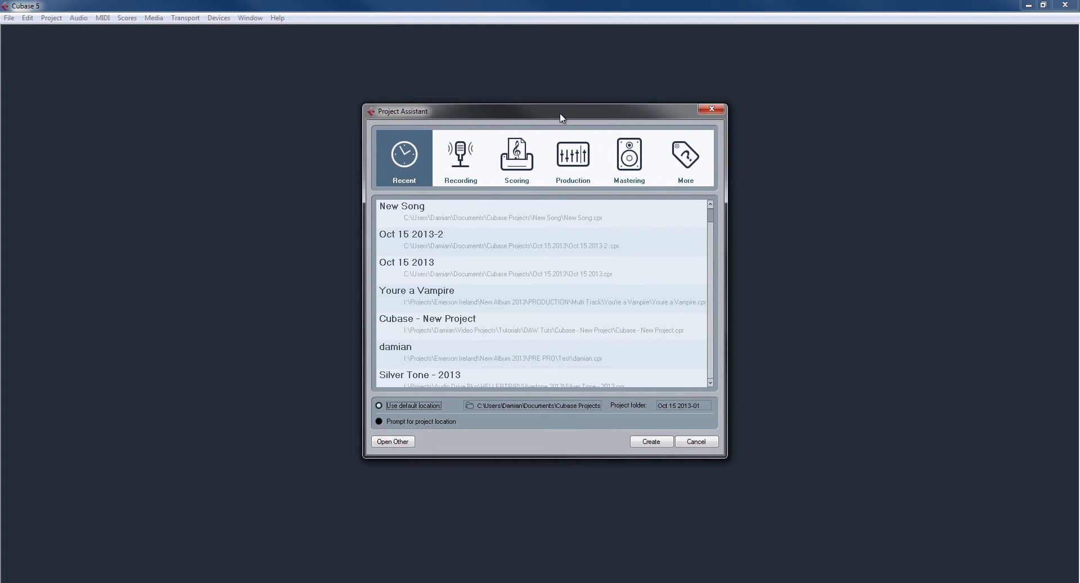
{"action": "left_click_drag", "start_coordinate": [529, 113], "coordinate": [547, 131]}
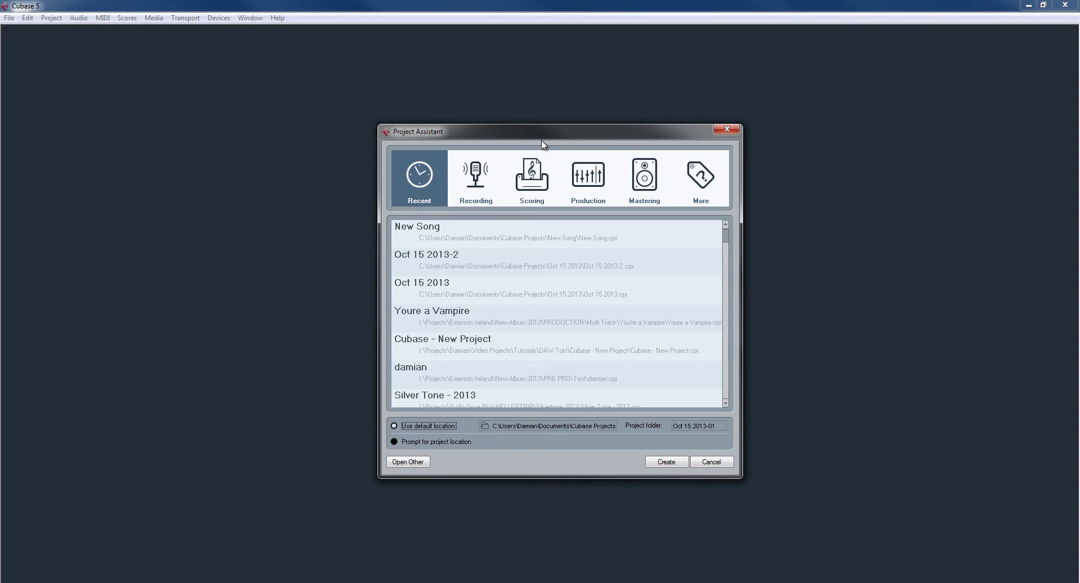
{"action": "left_click_drag", "start_coordinate": [546, 133], "coordinate": [483, 124]}
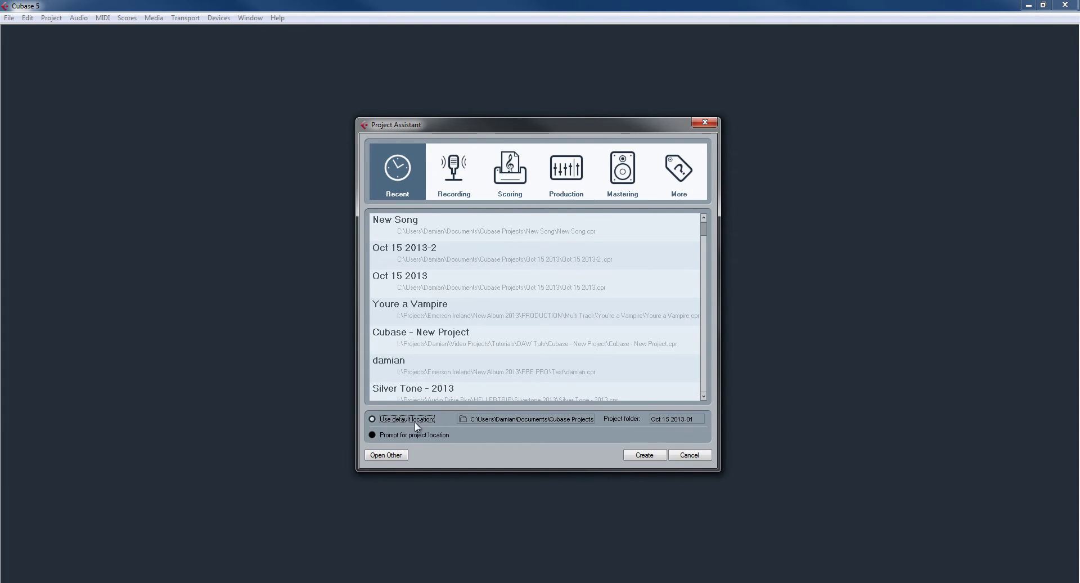
- Keep the default location option and point it to a new folder named Cubase Projects inside the Documents library
{"action": "left_click", "coordinate": [373, 436]}
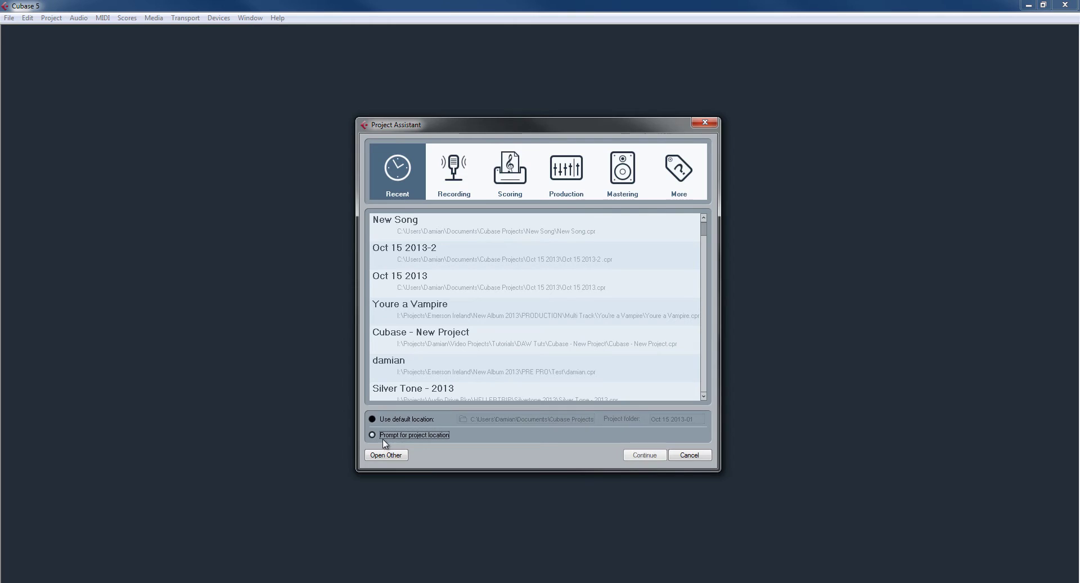
{"action": "left_click", "coordinate": [428, 419]}
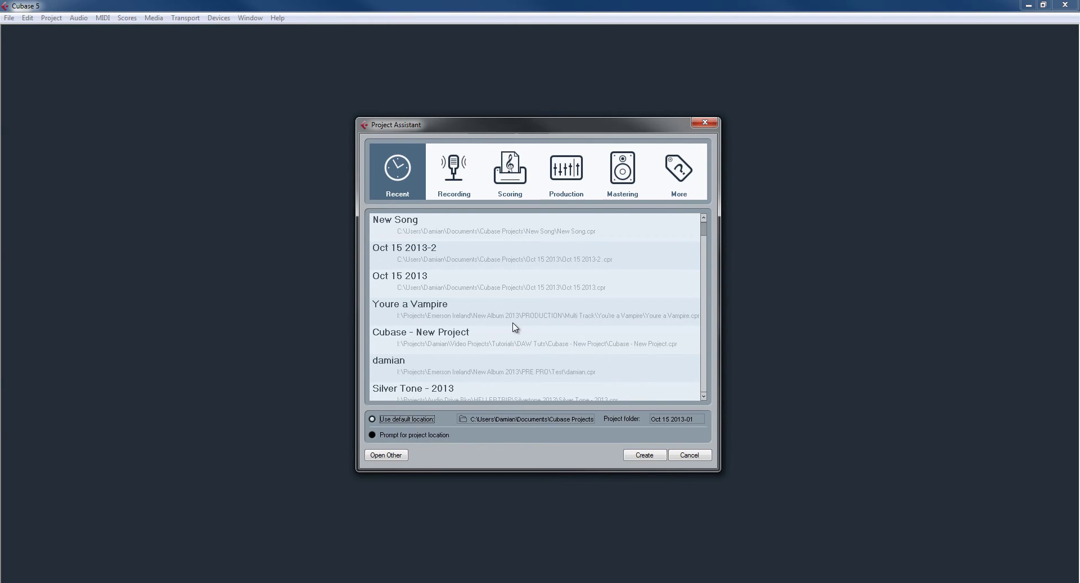
{"action": "left_click", "coordinate": [511, 420]}
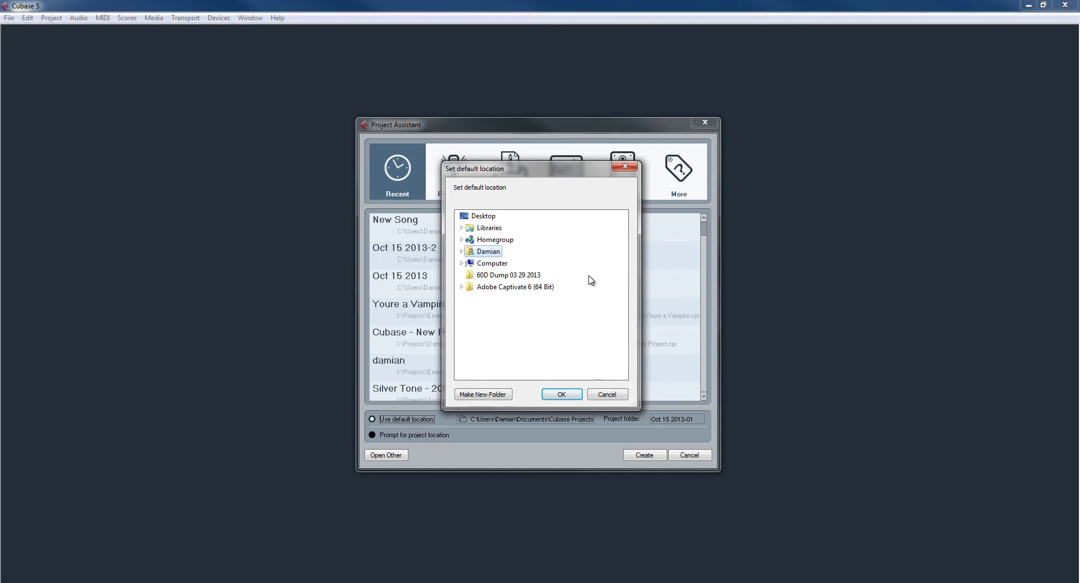
{"action": "double_click", "coordinate": [489, 228]}
{"action": "double_click", "coordinate": [497, 239]}
{"action": "double_click", "coordinate": [507, 251]}
{"action": "left_click", "coordinate": [483, 394]}
{"action": "type", "text": "Cu"}
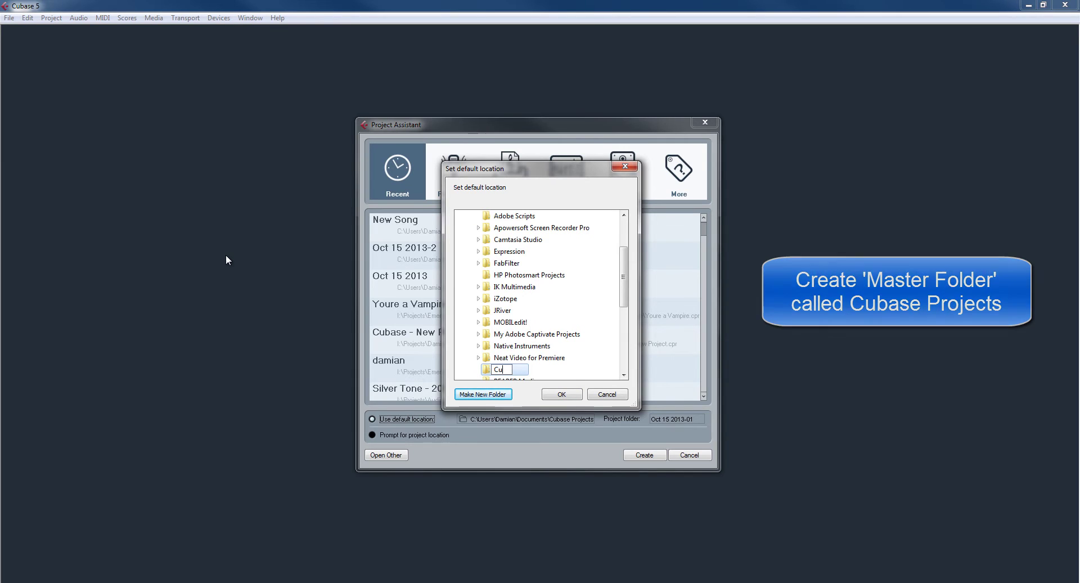
{"action": "type", "text": "base Projects"}
{"action": "key", "text": "Return"}
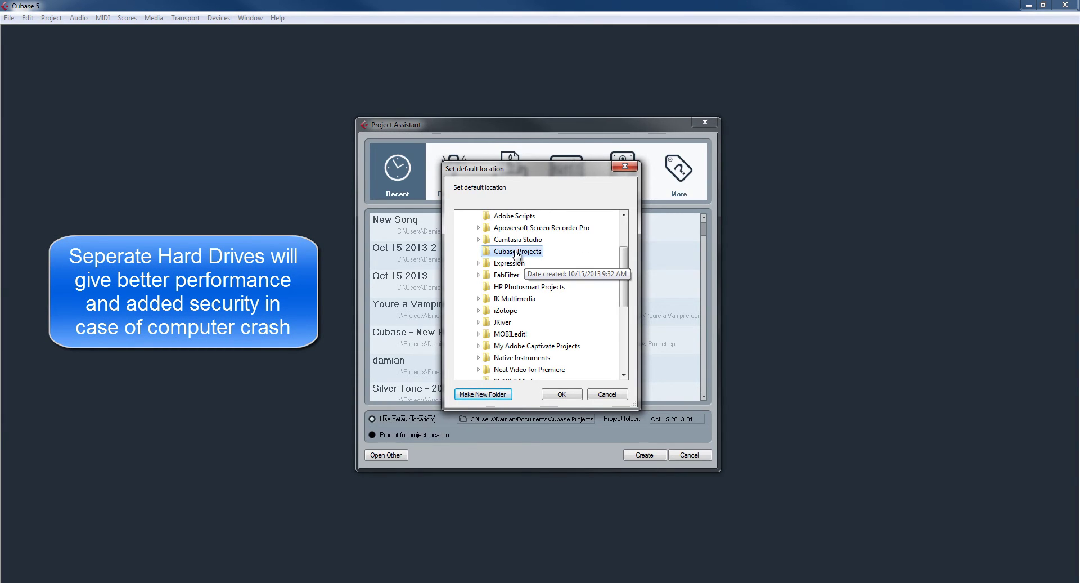
{"action": "left_click", "coordinate": [561, 394]}
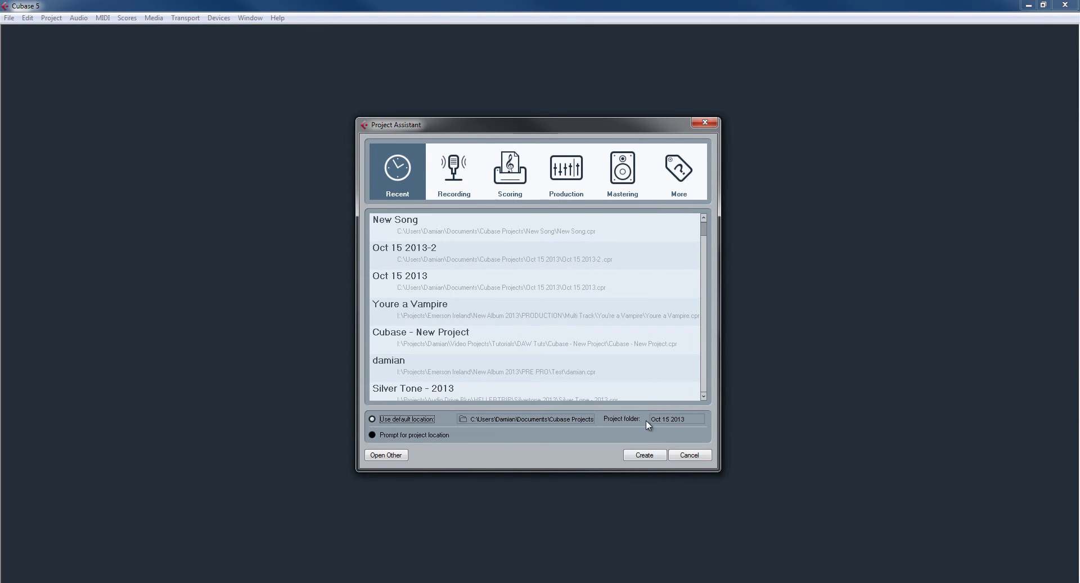
- Create a new project in the default location, using Oct 15 2013 as the project folder
{"action": "left_click", "coordinate": [690, 419]}
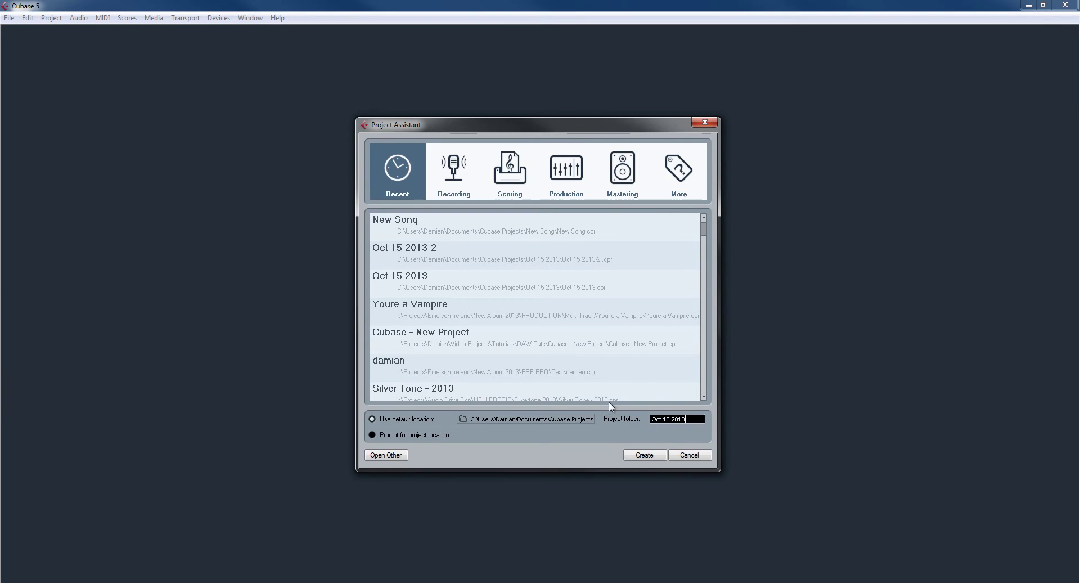
{"action": "left_click", "coordinate": [626, 426]}
{"action": "left_click", "coordinate": [643, 455]}
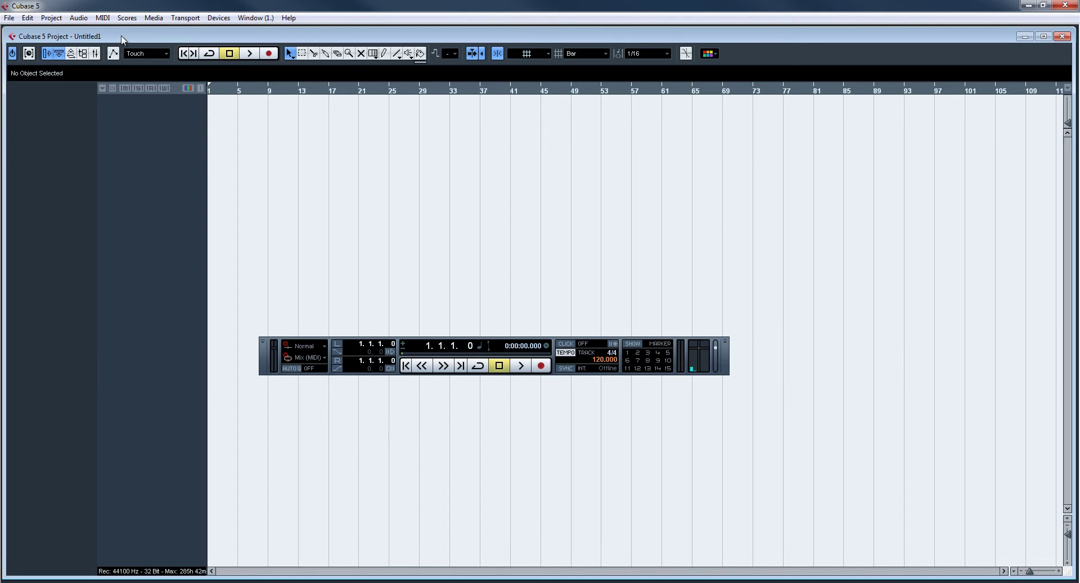
- Save the untitled project as Oct 15 2013 in the Oct 15 2013 project folder
{"action": "left_click", "coordinate": [9, 17]}
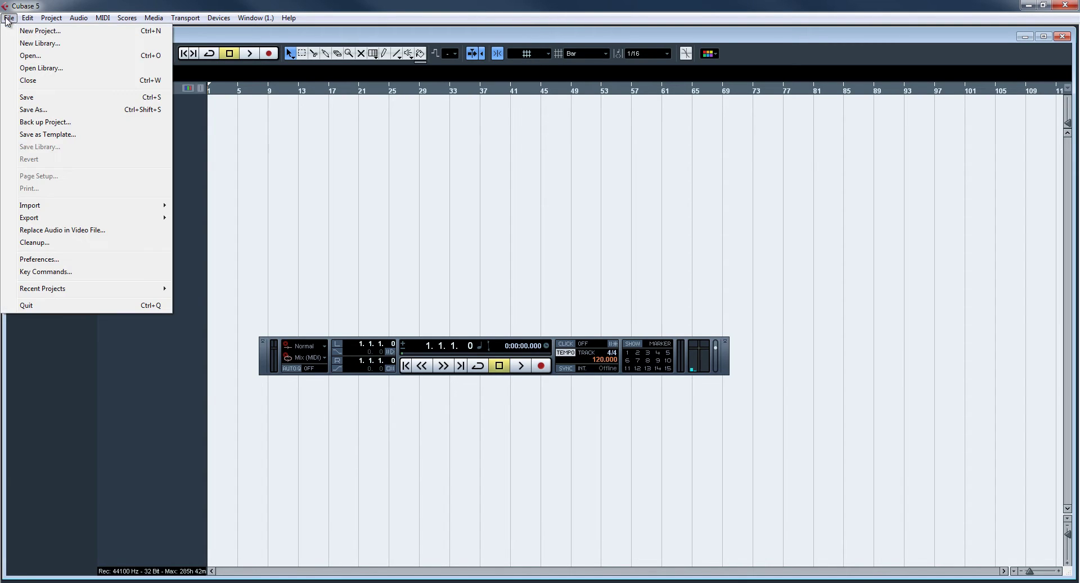
{"action": "left_click", "coordinate": [35, 99]}
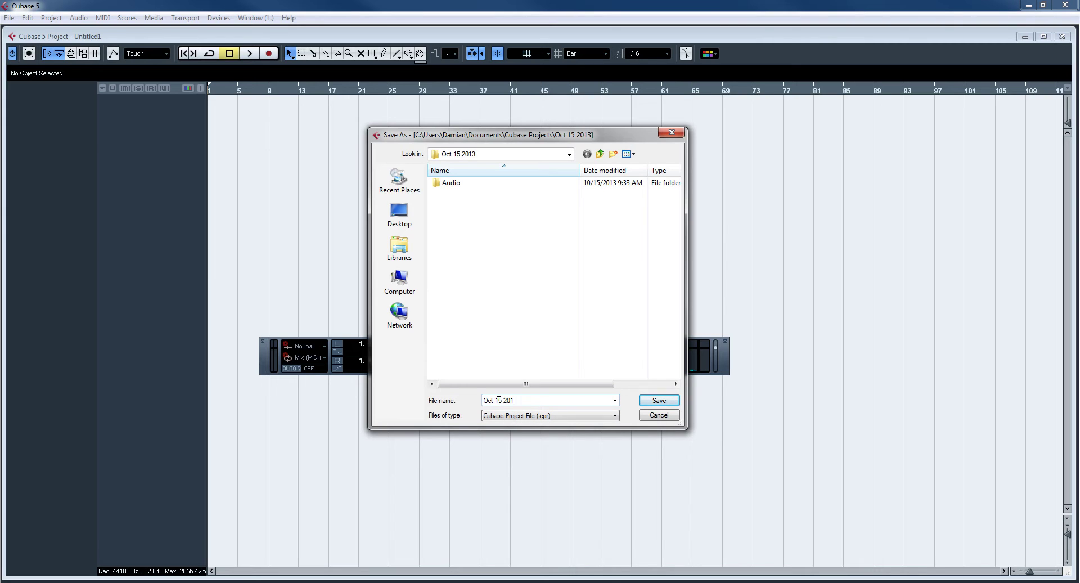
{"action": "left_click", "coordinate": [655, 400]}
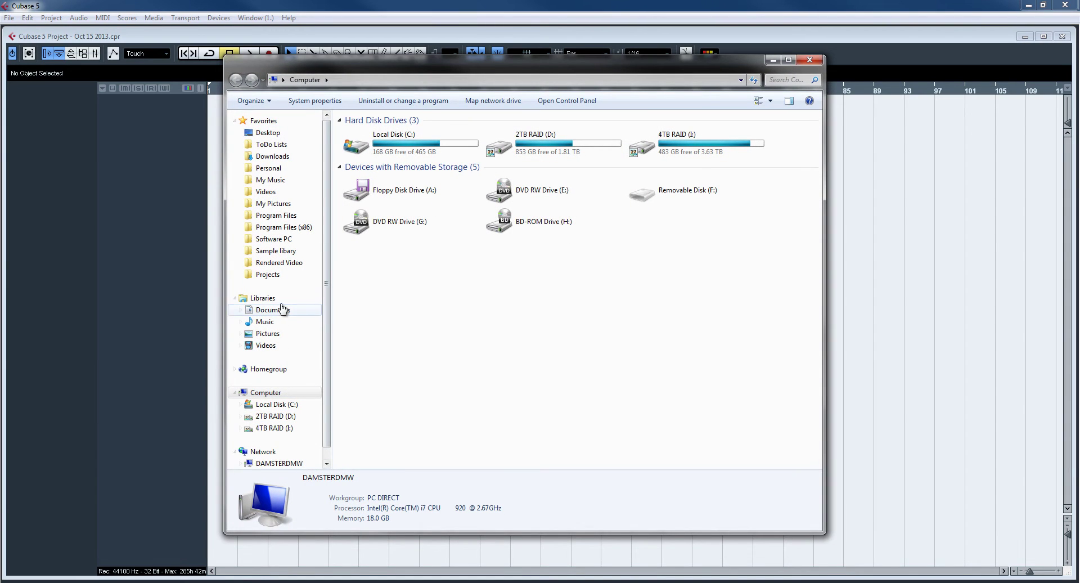
- In Windows Explorer, open the Oct 15 2013 folder inside Cubase Projects in the Documents library
{"action": "left_click", "coordinate": [276, 313]}
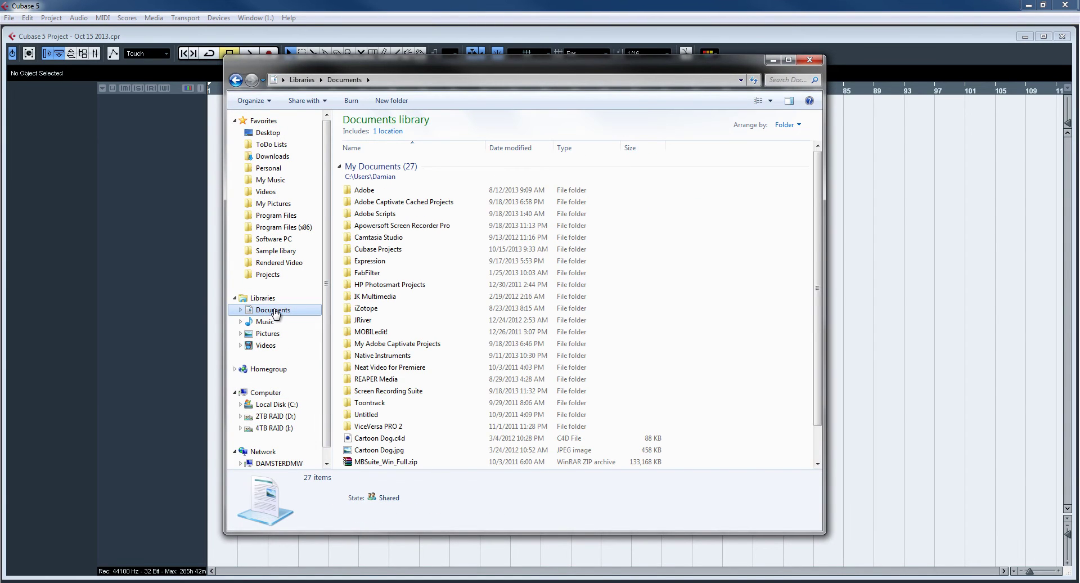
{"action": "double_click", "coordinate": [378, 249]}
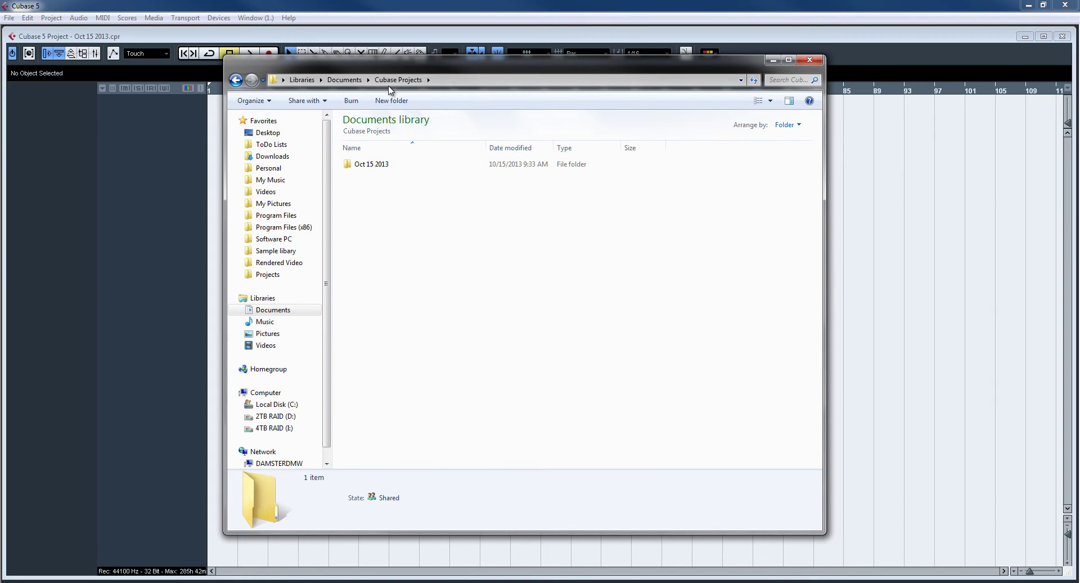
{"action": "left_click_drag", "start_coordinate": [467, 68], "coordinate": [474, 51]}
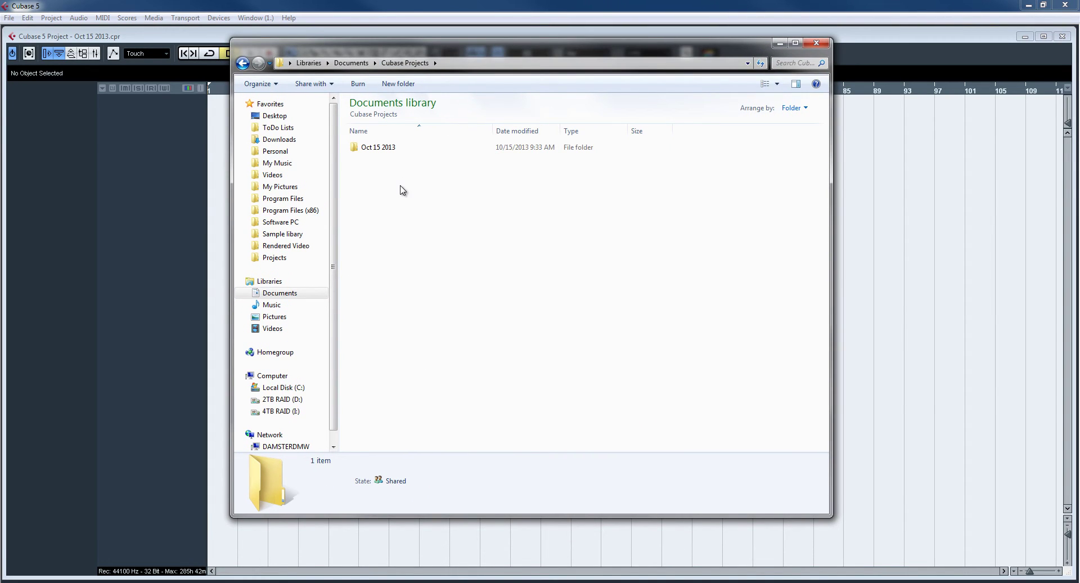
{"action": "left_click", "coordinate": [373, 148]}
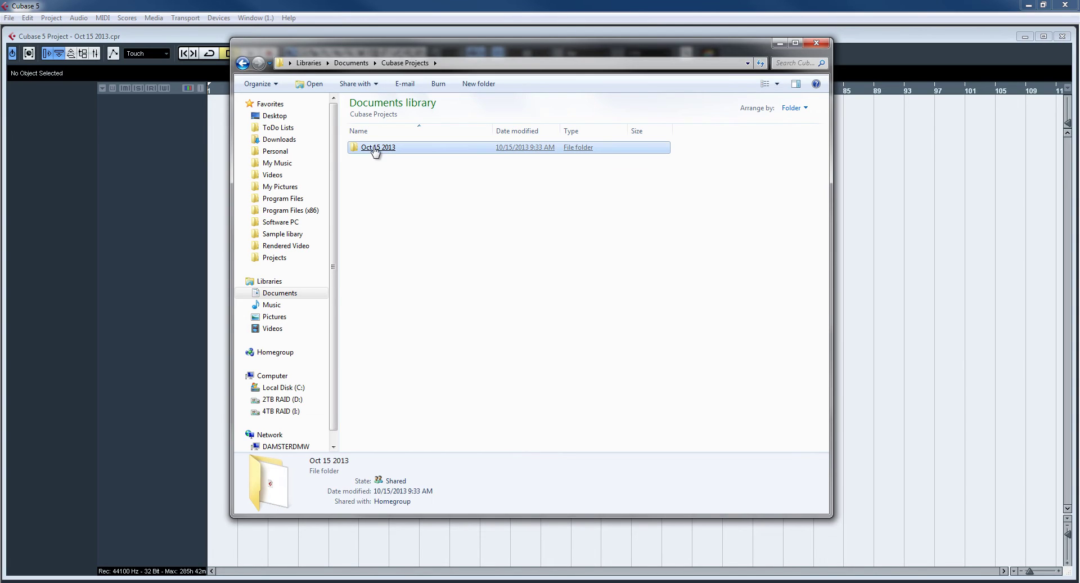
{"action": "double_click", "coordinate": [373, 148]}
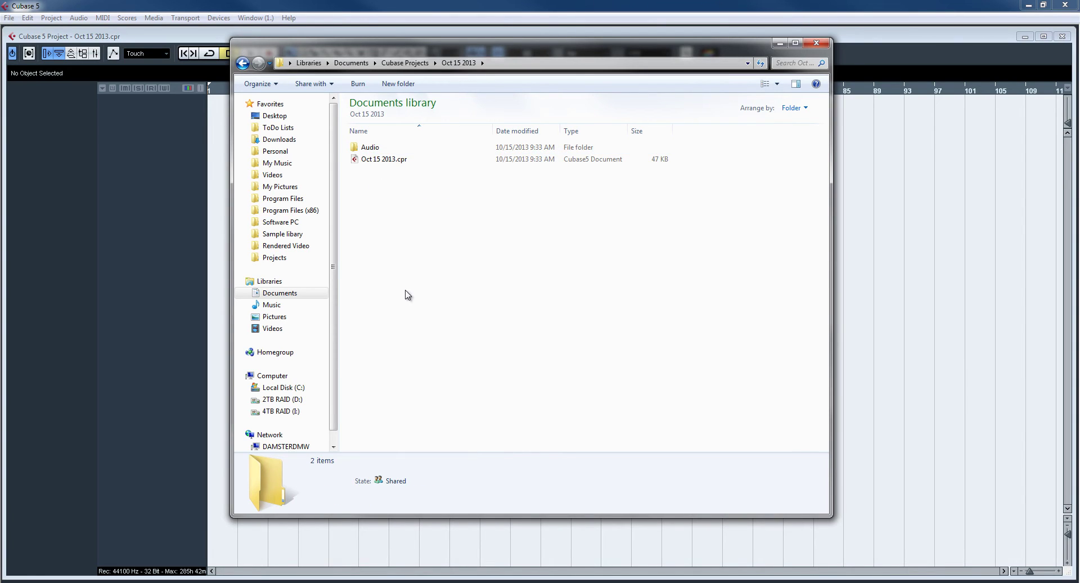
- Examine the Oct 15 2013.cpr project file and the contents of the Audio folder beside it
{"action": "left_click", "coordinate": [404, 161]}
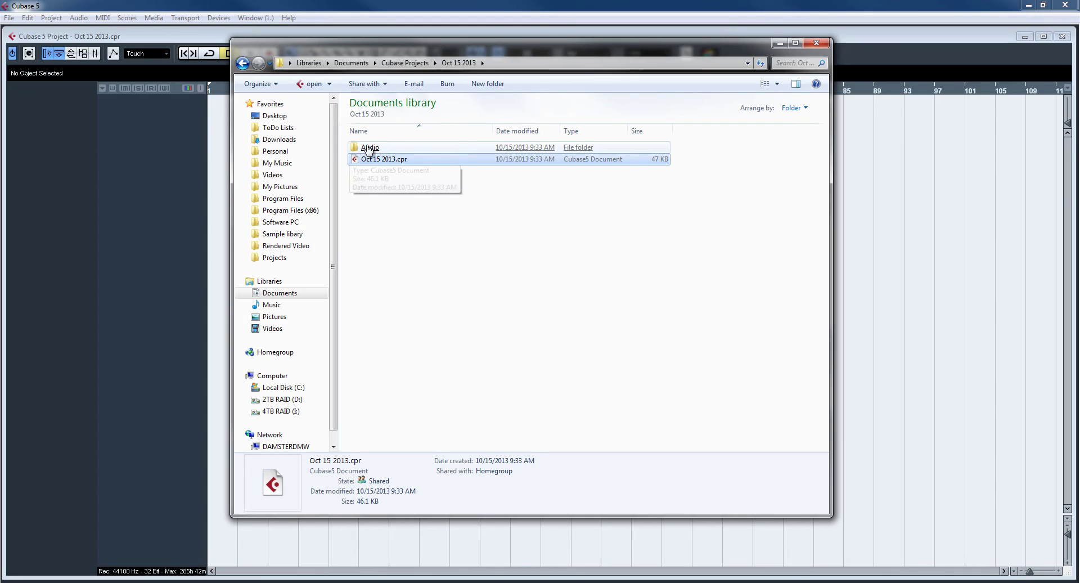
{"action": "double_click", "coordinate": [369, 148]}
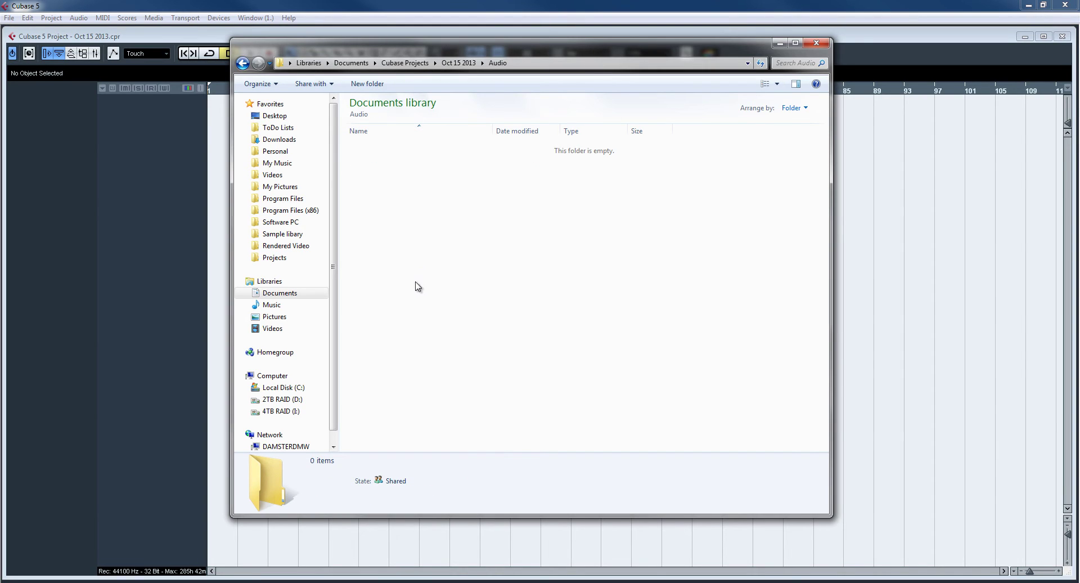
{"action": "left_click", "coordinate": [243, 62]}
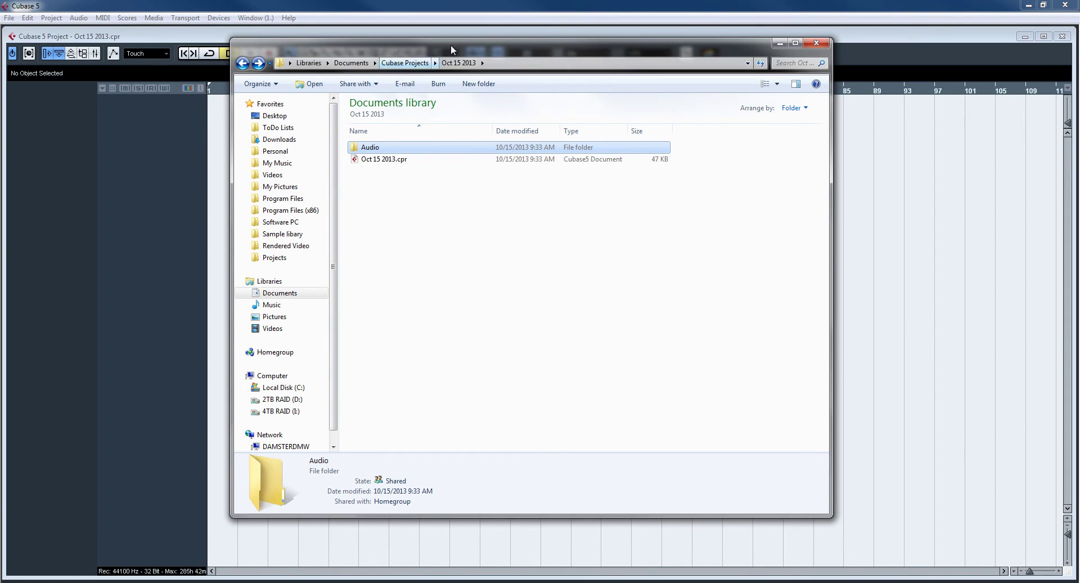
{"action": "left_click_drag", "start_coordinate": [448, 45], "coordinate": [567, 52]}
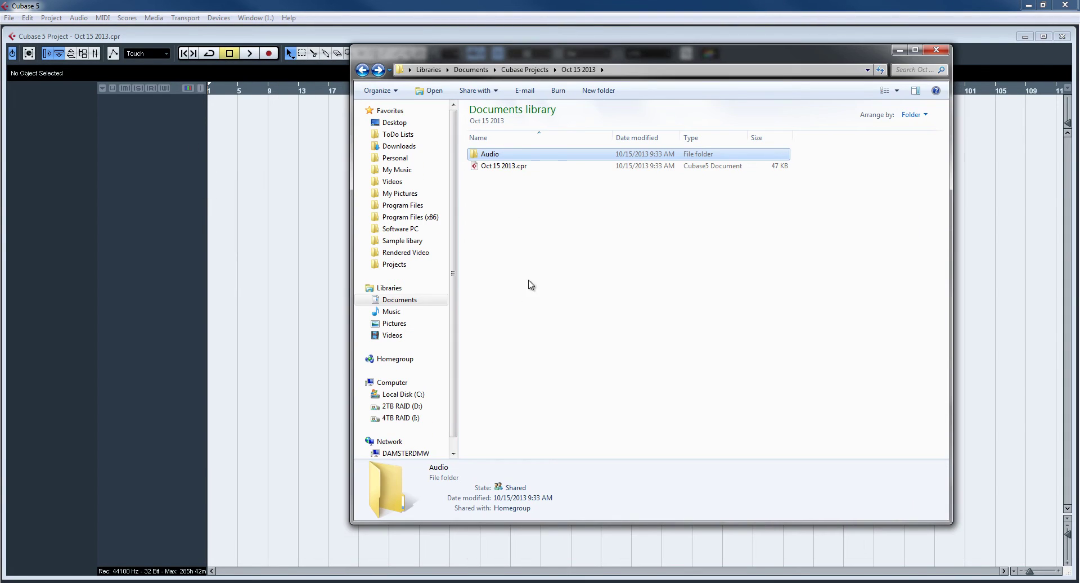
{"action": "mouse_move", "coordinate": [502, 172]}
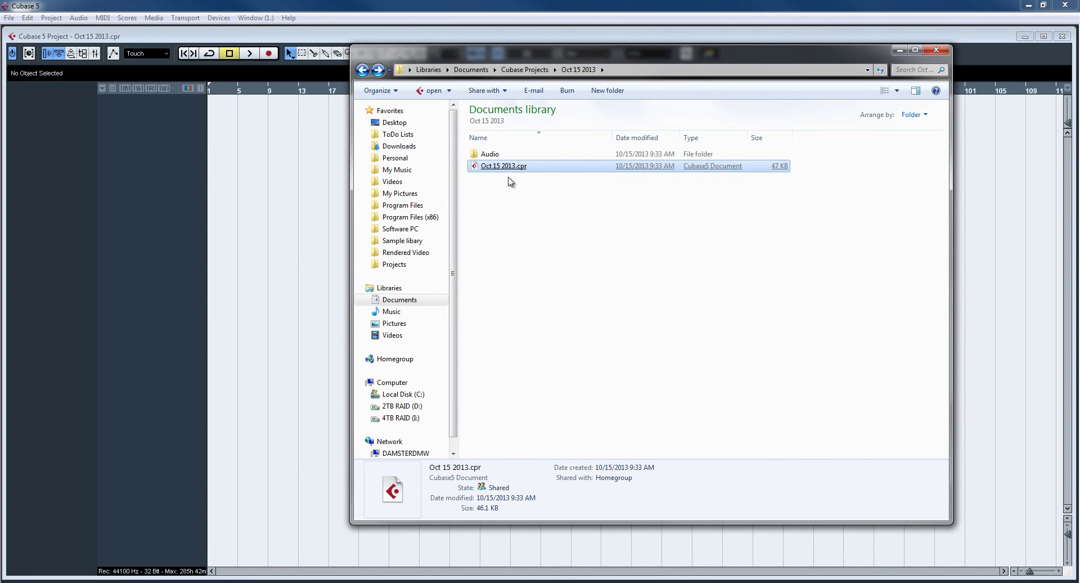
{"action": "left_click", "coordinate": [525, 230]}
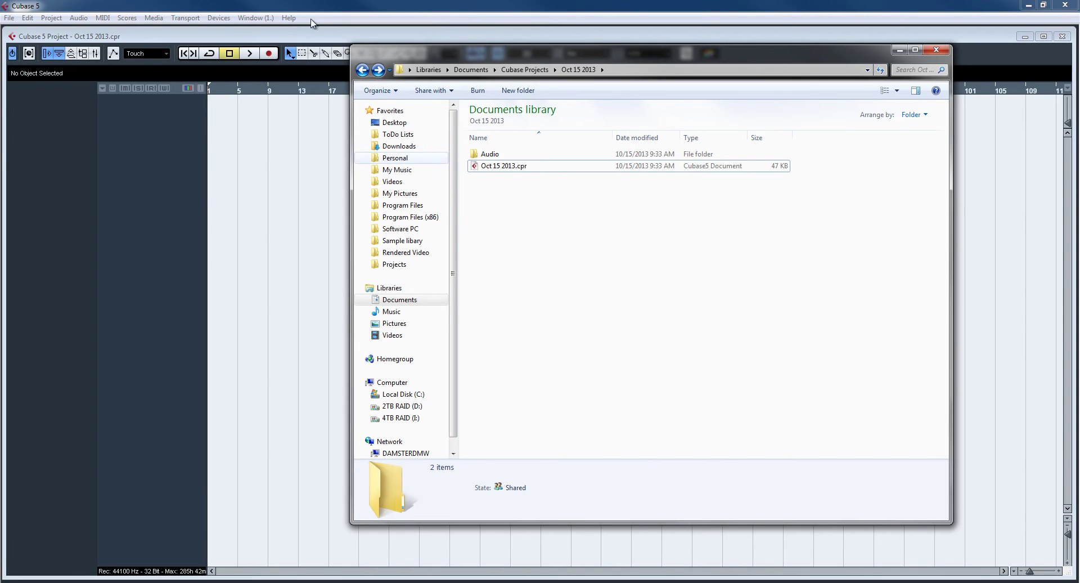
- Return to the Cubase Projects folder and close the Explorer window
{"action": "left_click", "coordinate": [363, 69]}
{"action": "double_click", "coordinate": [549, 156]}
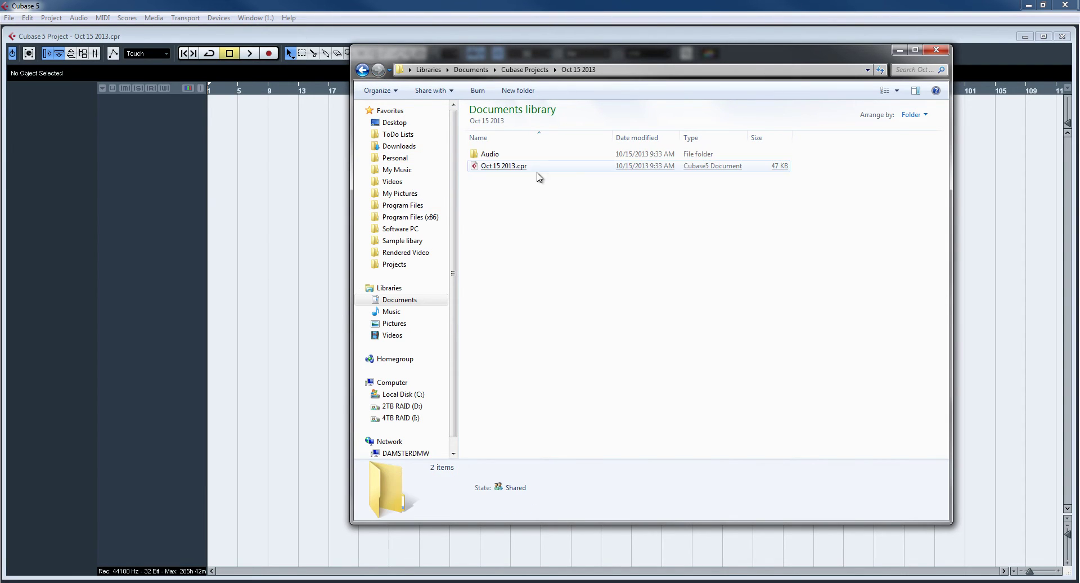
{"action": "left_click", "coordinate": [363, 69]}
{"action": "left_click", "coordinate": [516, 169]}
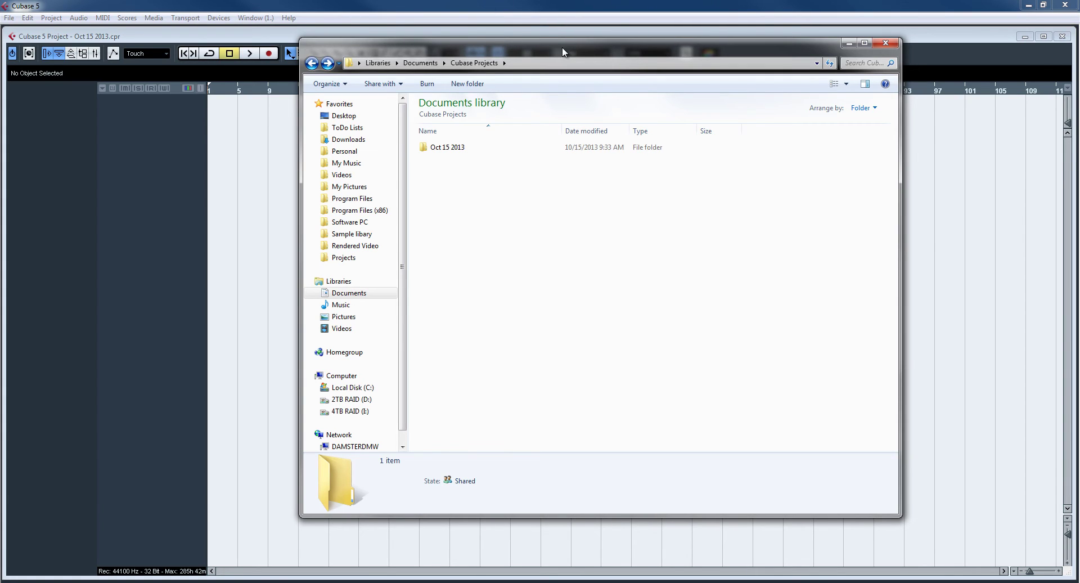
{"action": "left_click_drag", "start_coordinate": [536, 54], "coordinate": [509, 56]}
{"action": "key", "text": "alt+F4"}
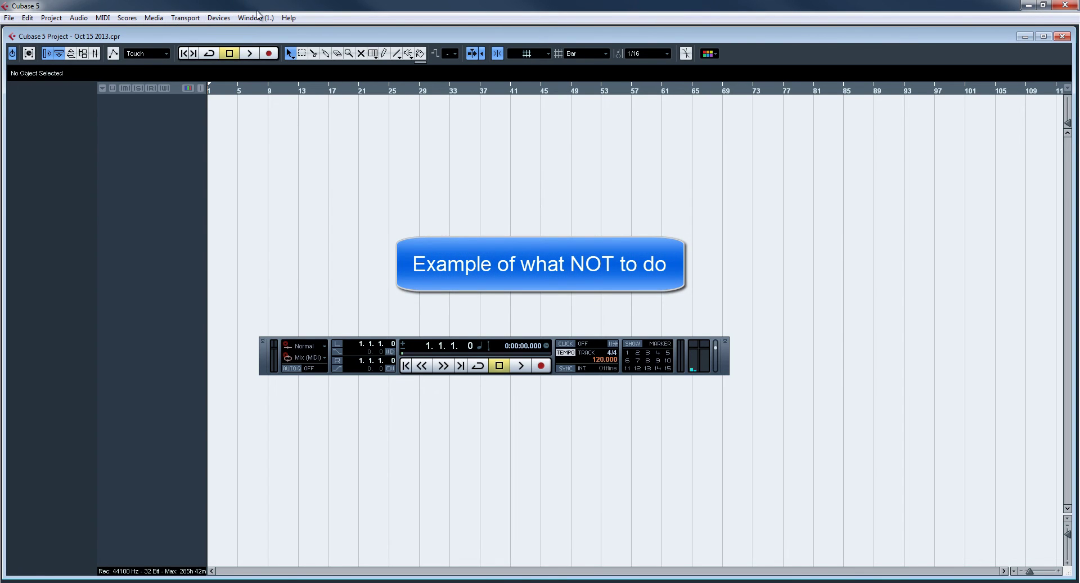
- Add one mono audio track and record a short take of about 2 seconds on it from the project start
{"action": "right_click", "coordinate": [168, 136]}
{"action": "left_click", "coordinate": [214, 138]}
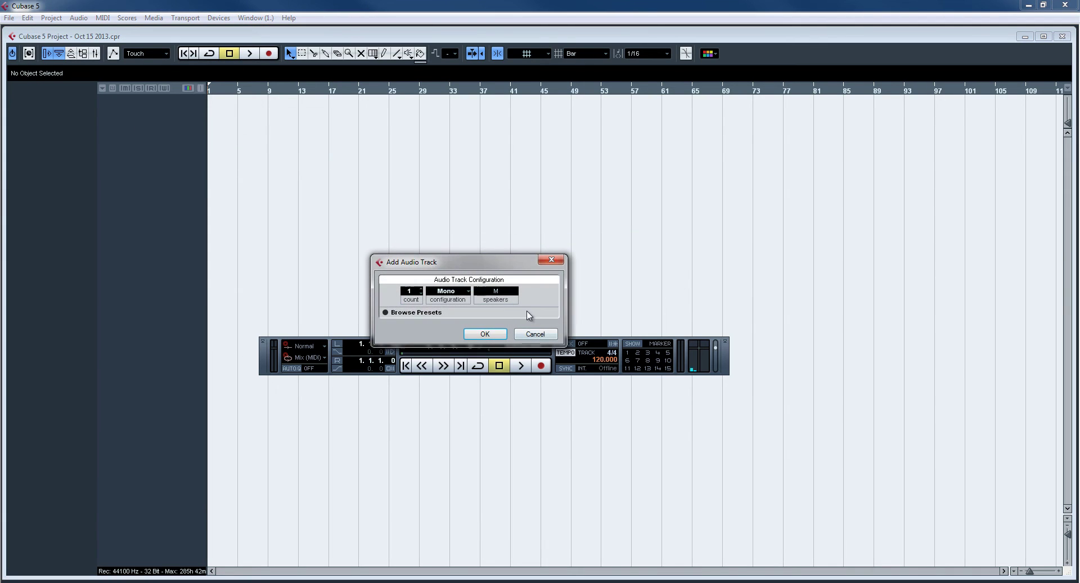
{"action": "left_click", "coordinate": [484, 335]}
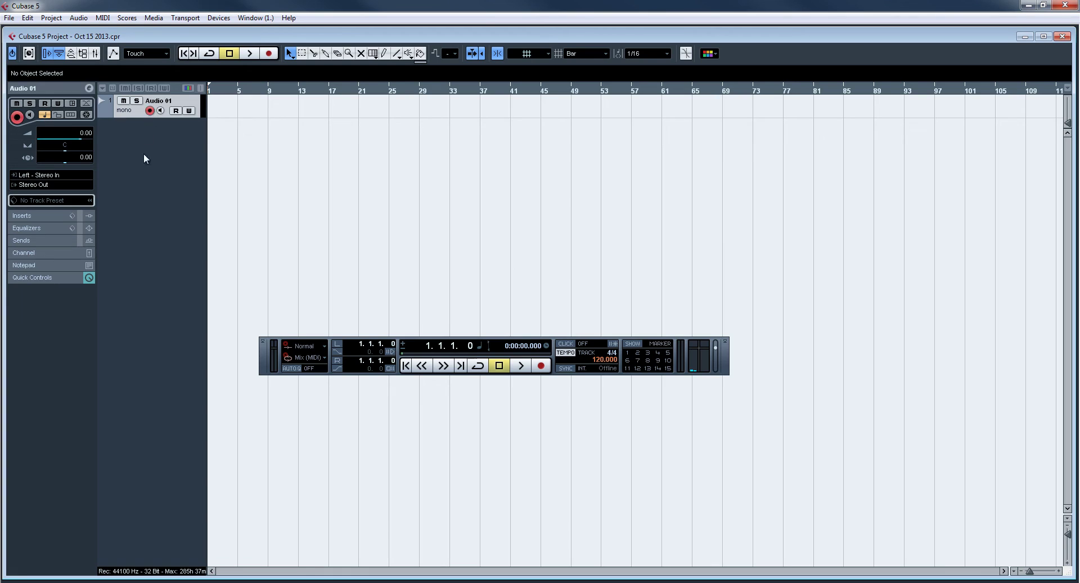
{"action": "key", "text": "KP_Multiply"}
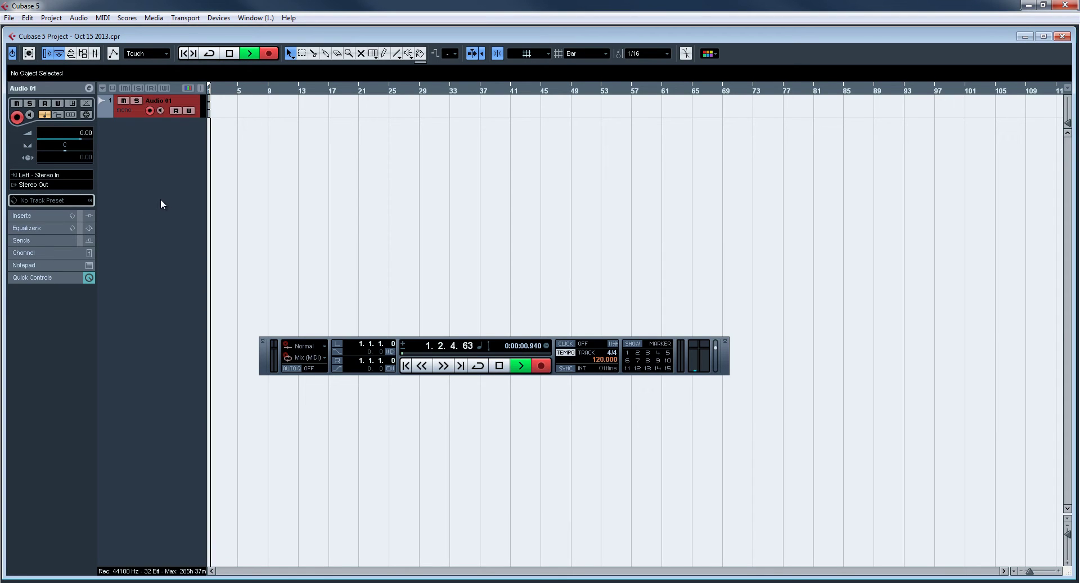
{"action": "key", "text": "space"}
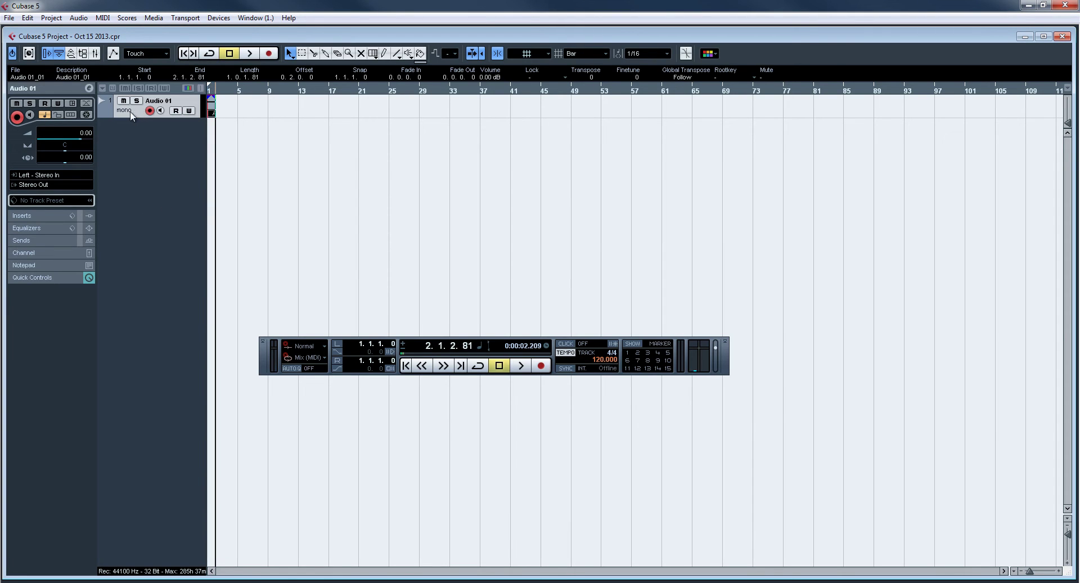
- Add a second mono audio track and record a take of about 3 seconds on it from the end of the first take
{"action": "right_click", "coordinate": [128, 152]}
{"action": "left_click", "coordinate": [147, 160]}
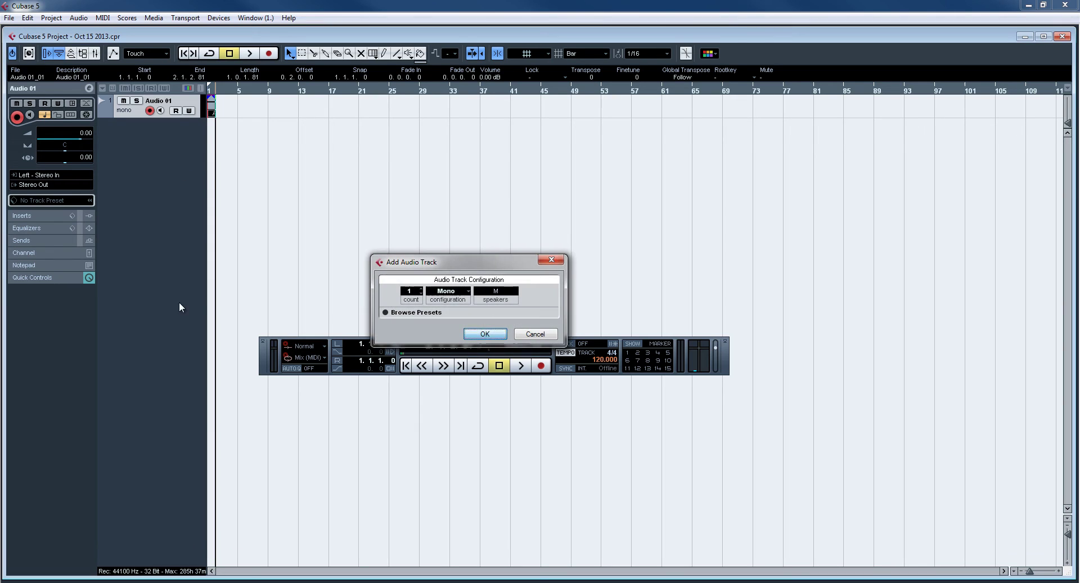
{"action": "key", "text": "Return"}
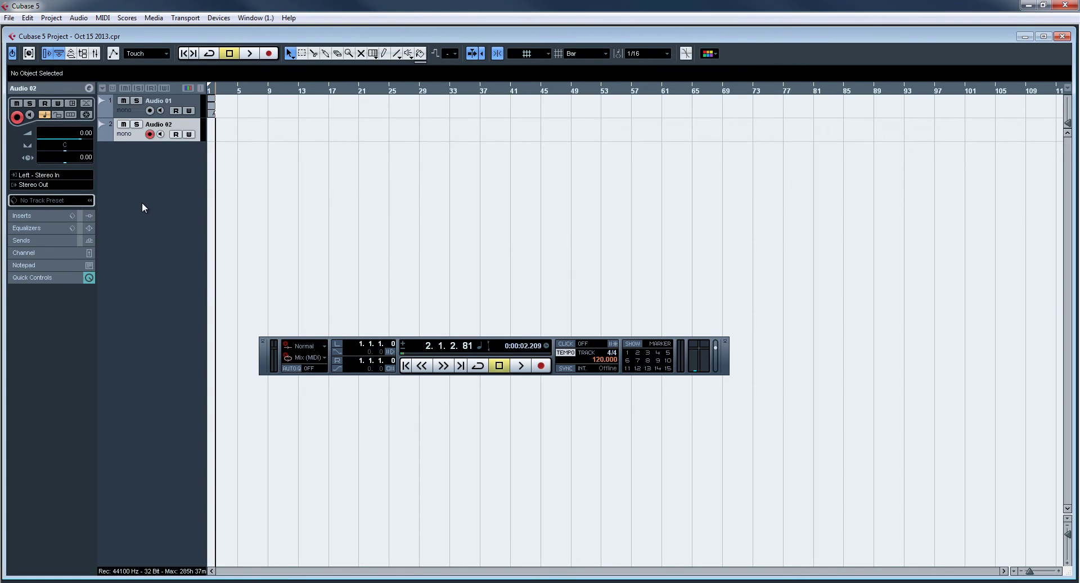
{"action": "key", "text": "KP_Multiply"}
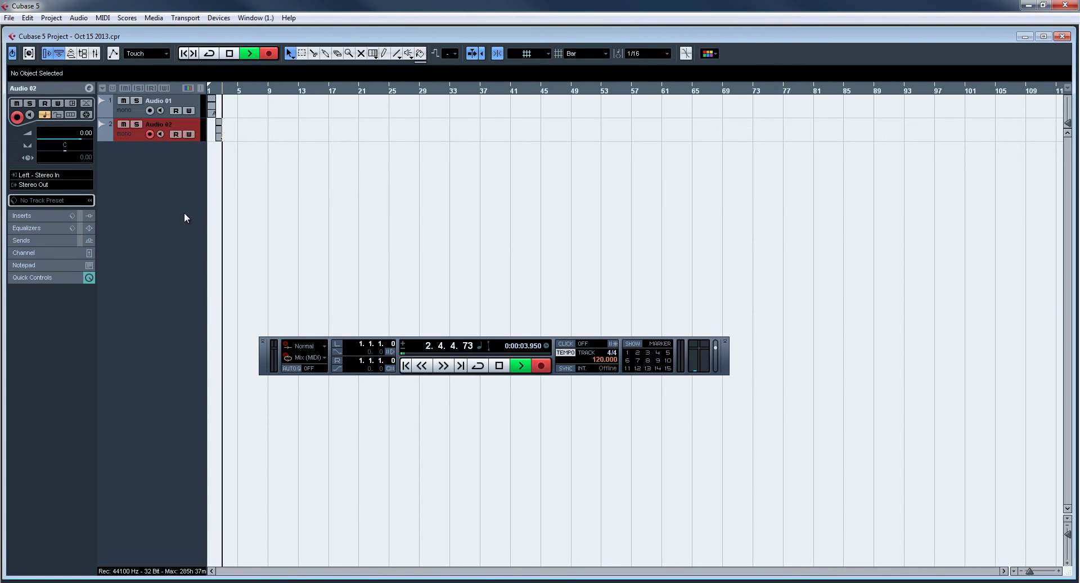
{"action": "key", "text": "space"}
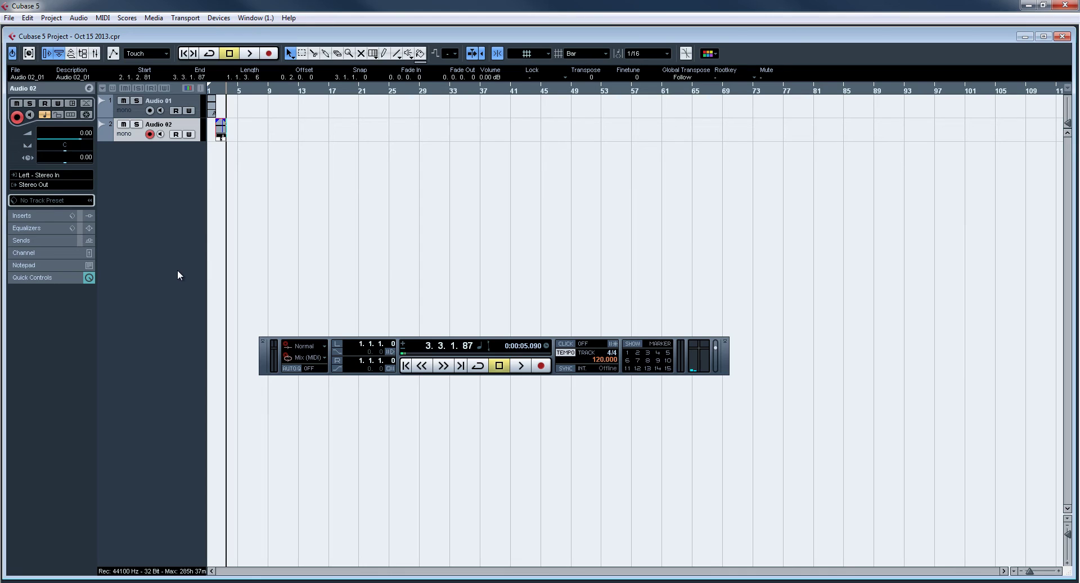
- Save a copy of the project as Song 2 in the Oct 15 2013 folder
{"action": "left_click", "coordinate": [8, 18]}
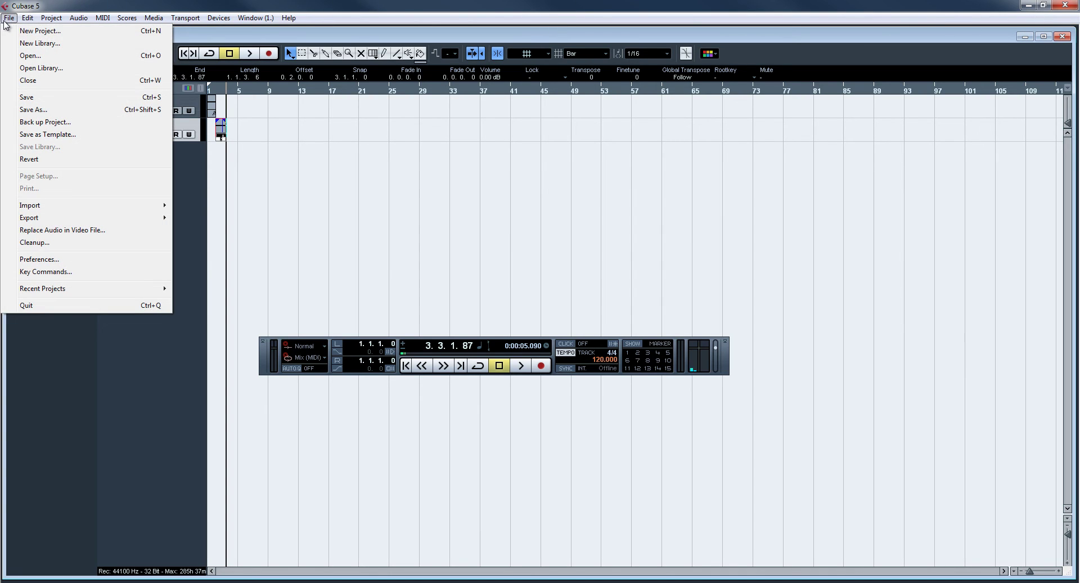
{"action": "left_click", "coordinate": [50, 110]}
{"action": "left_click", "coordinate": [534, 401]}
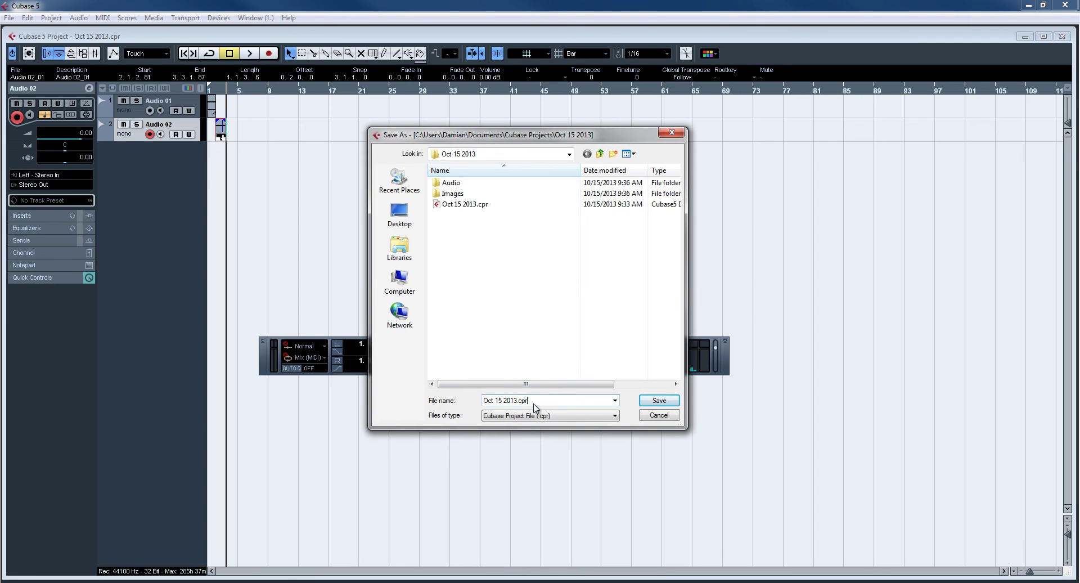
{"action": "key", "text": "shift+Tab"}
{"action": "type", "text": "Song 2"}
{"action": "key", "text": "Return"}
{"action": "right_click", "coordinate": [268, 162]}
{"action": "left_click", "coordinate": [236, 148]}
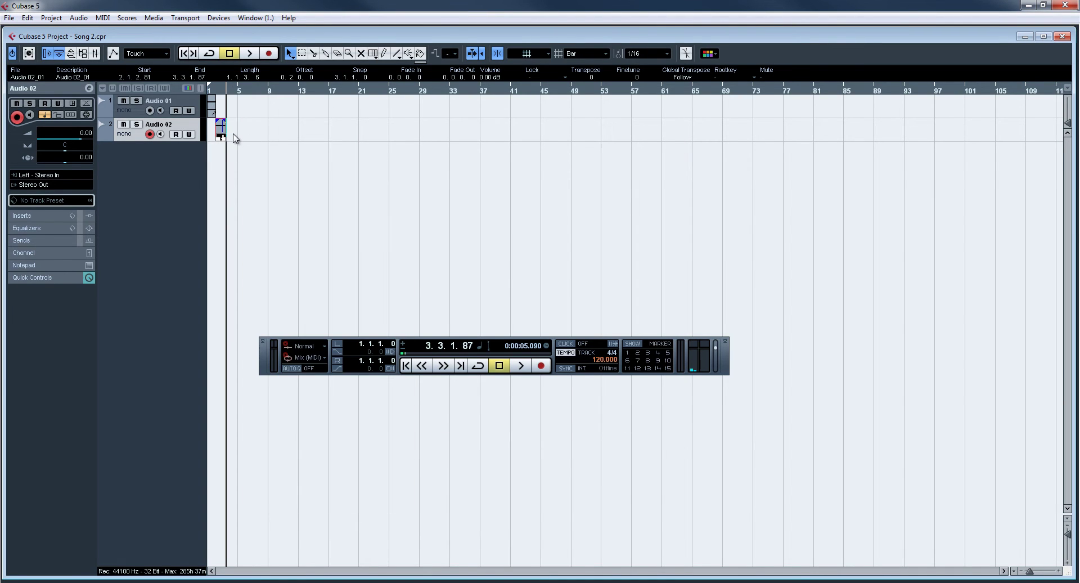
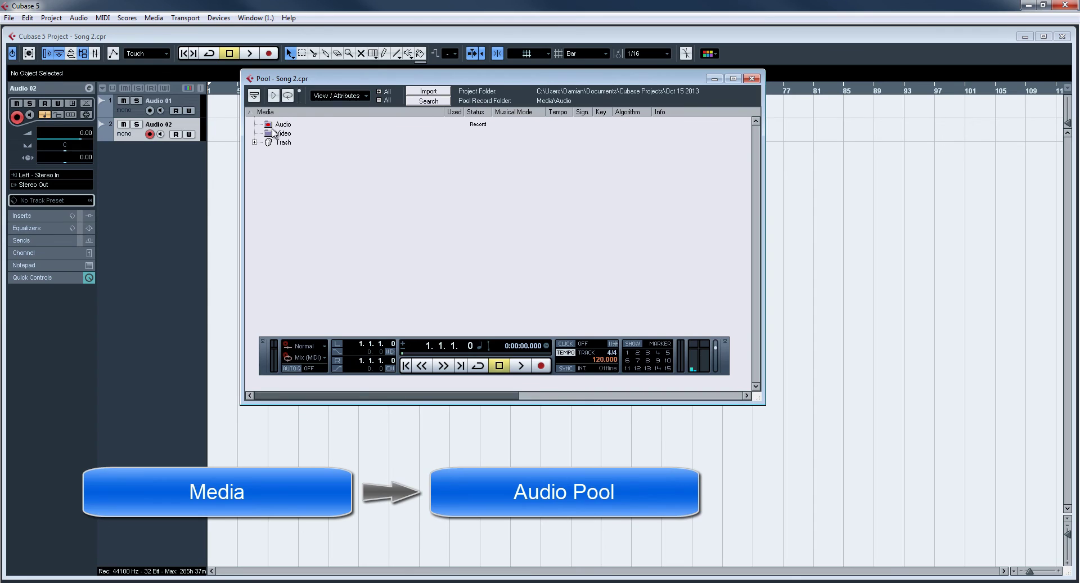
- Examine the Audio folder and the contents of the Trash folder in the Pool
{"action": "left_click", "coordinate": [282, 124]}
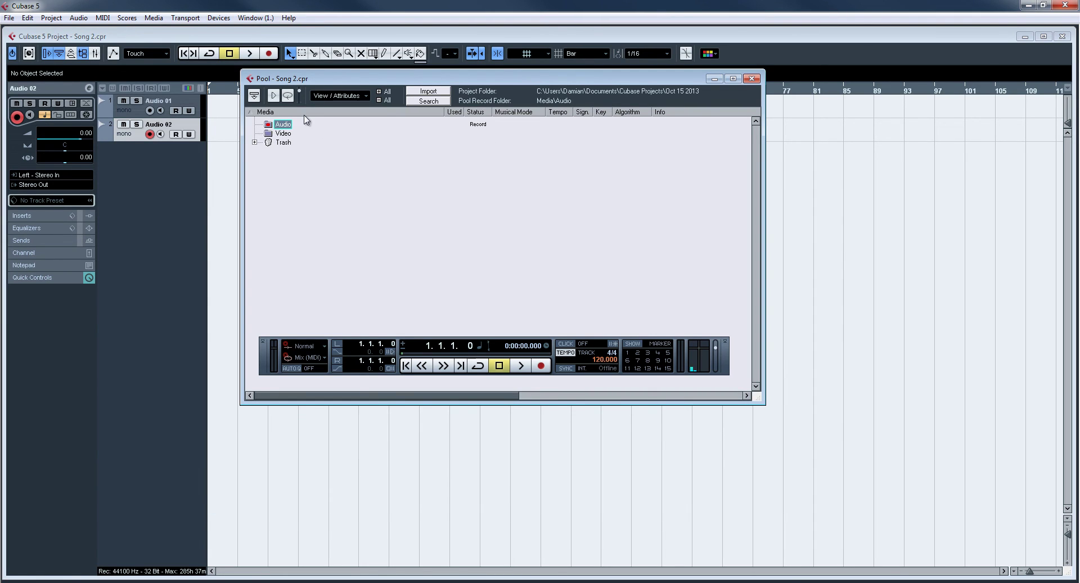
{"action": "left_click", "coordinate": [254, 143]}
{"action": "left_click", "coordinate": [254, 143]}
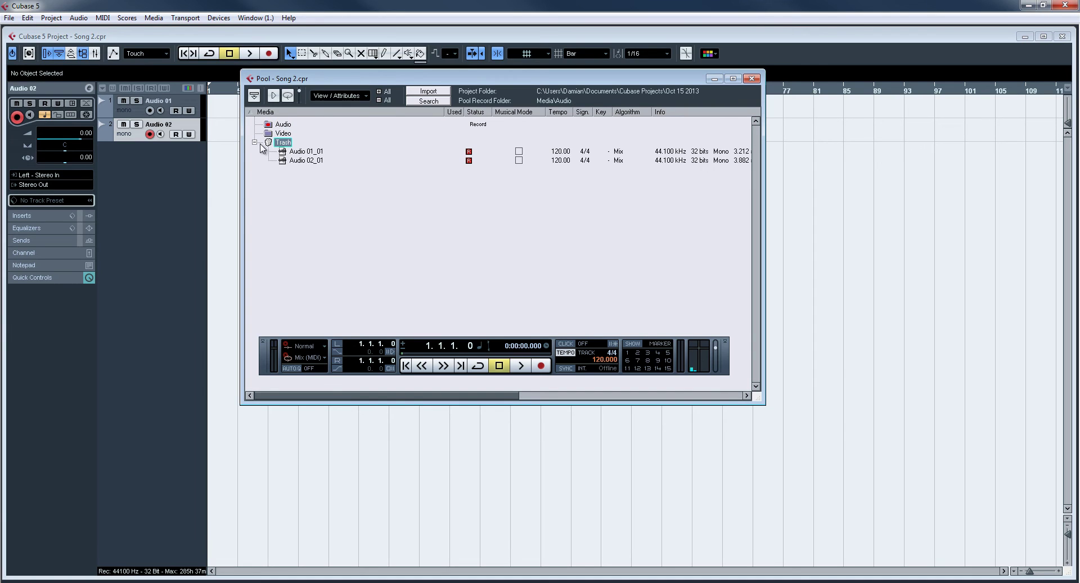
{"action": "left_click", "coordinate": [344, 209]}
- Examine the Erase and Remove from Pool options for emptying the Trash, cancel the operation and close the Pool window
{"action": "left_click", "coordinate": [283, 141]}
{"action": "right_click", "coordinate": [285, 147]}
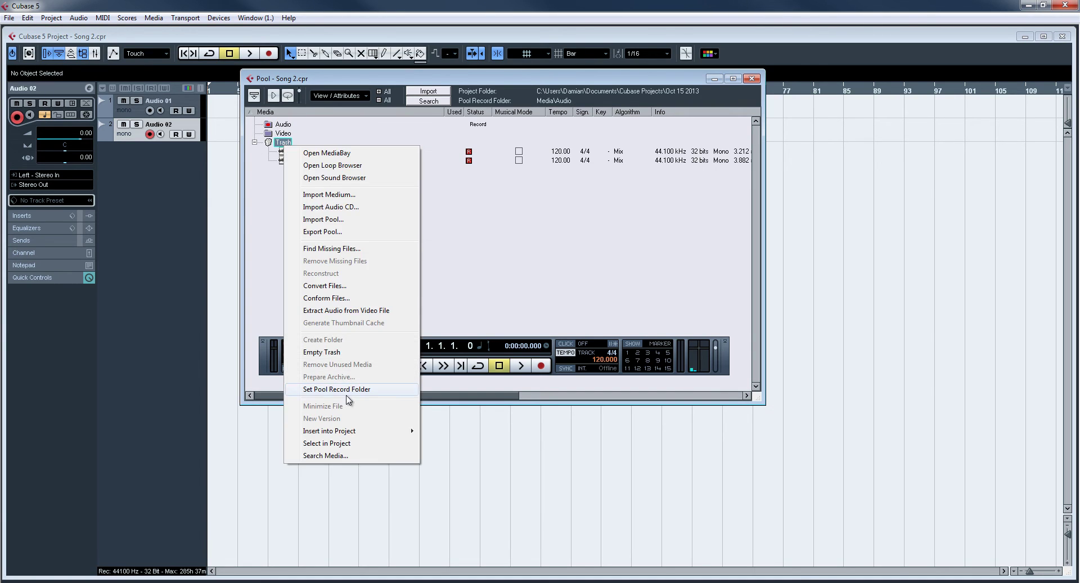
{"action": "left_click", "coordinate": [333, 352]}
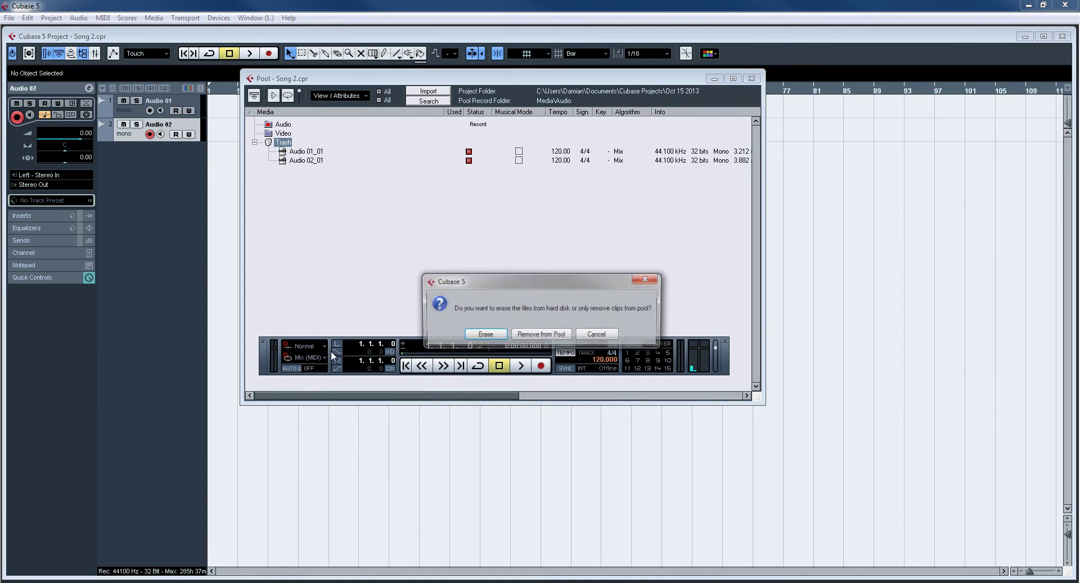
{"action": "left_click_drag", "start_coordinate": [542, 273], "coordinate": [509, 188]}
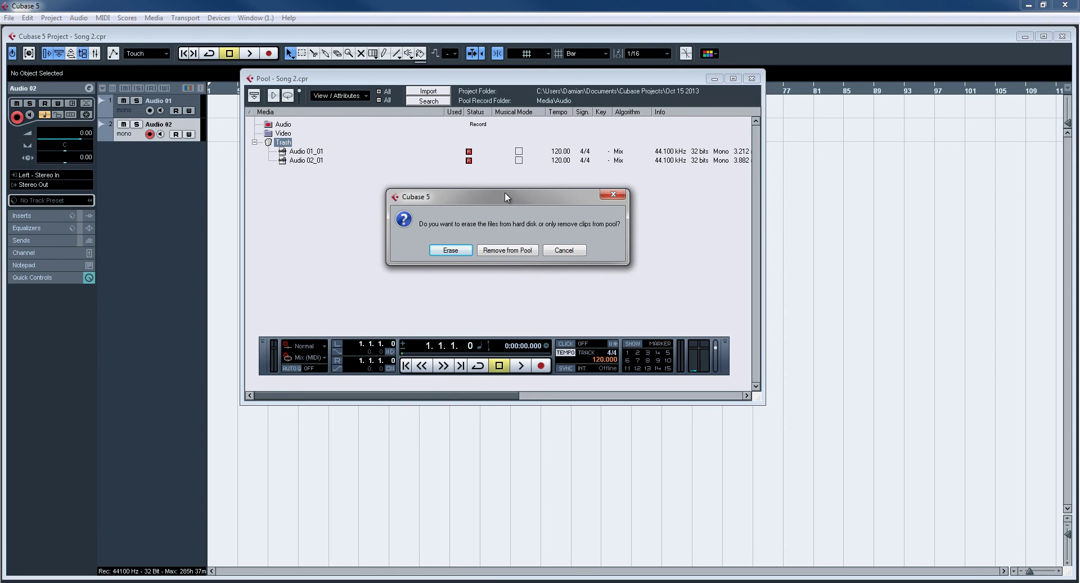
{"action": "left_click_drag", "start_coordinate": [504, 191], "coordinate": [503, 204]}
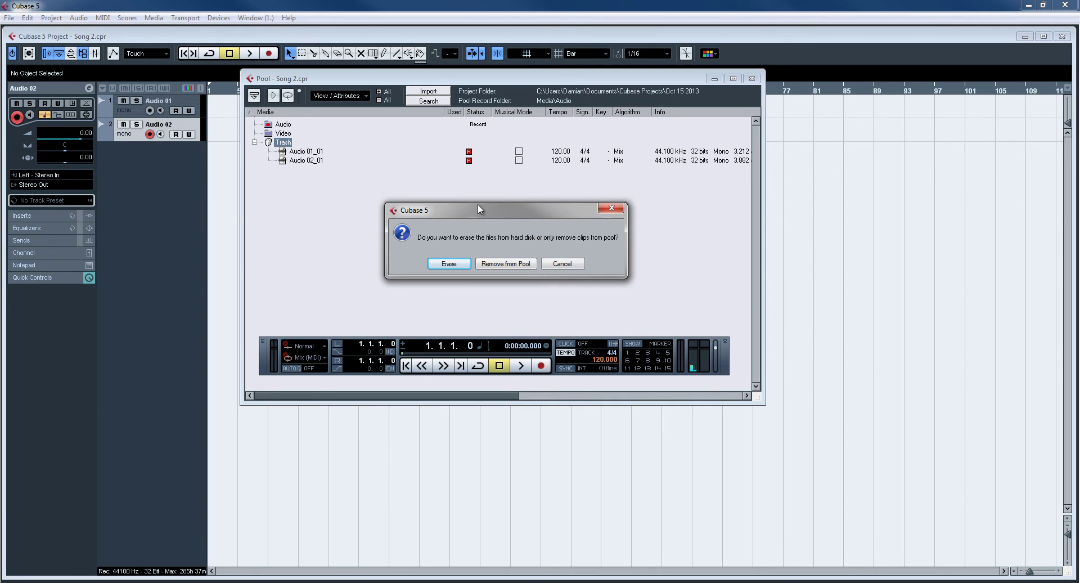
{"action": "left_click_drag", "start_coordinate": [498, 208], "coordinate": [486, 208]}
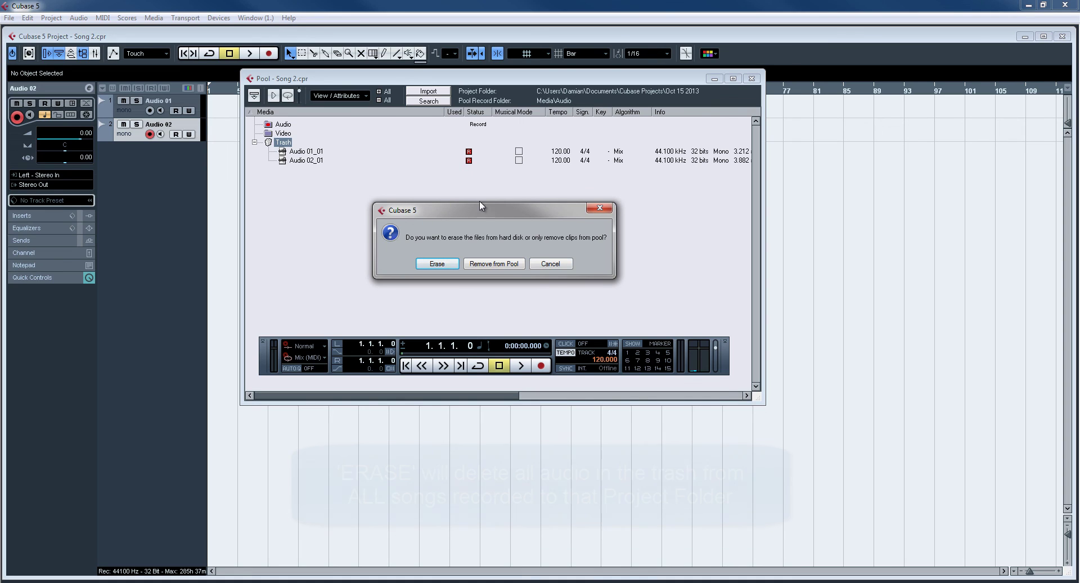
{"action": "left_click_drag", "start_coordinate": [491, 211], "coordinate": [493, 202]}
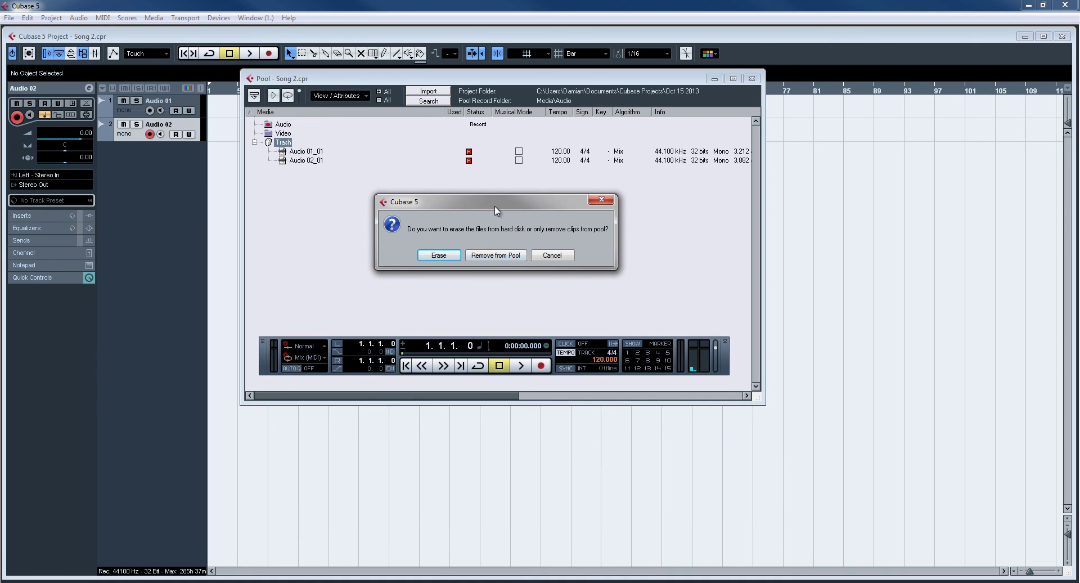
{"action": "mouse_move", "coordinate": [496, 209]}
{"action": "left_mouse_down"}
{"action": "mouse_move", "coordinate": [470, 219]}
{"action": "mouse_move", "coordinate": [479, 211]}
{"action": "left_mouse_up"}
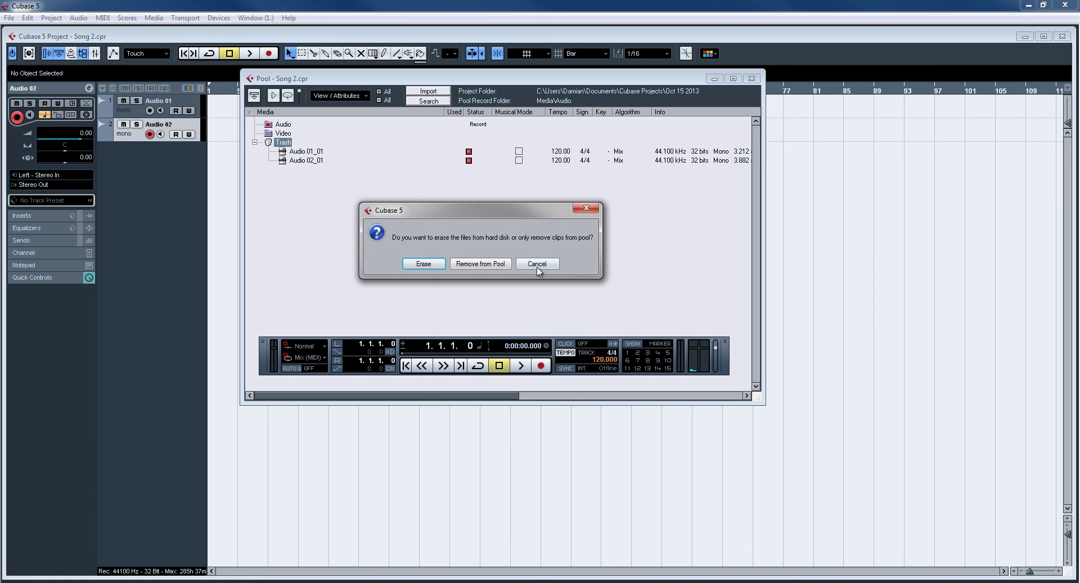
{"action": "left_click", "coordinate": [537, 264]}
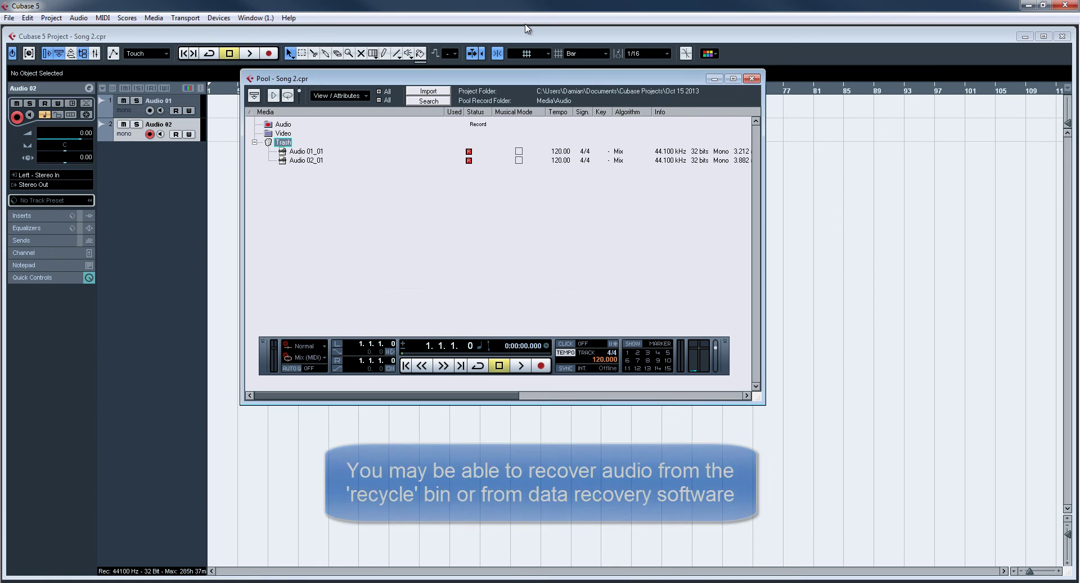
{"action": "left_click", "coordinate": [752, 78]}
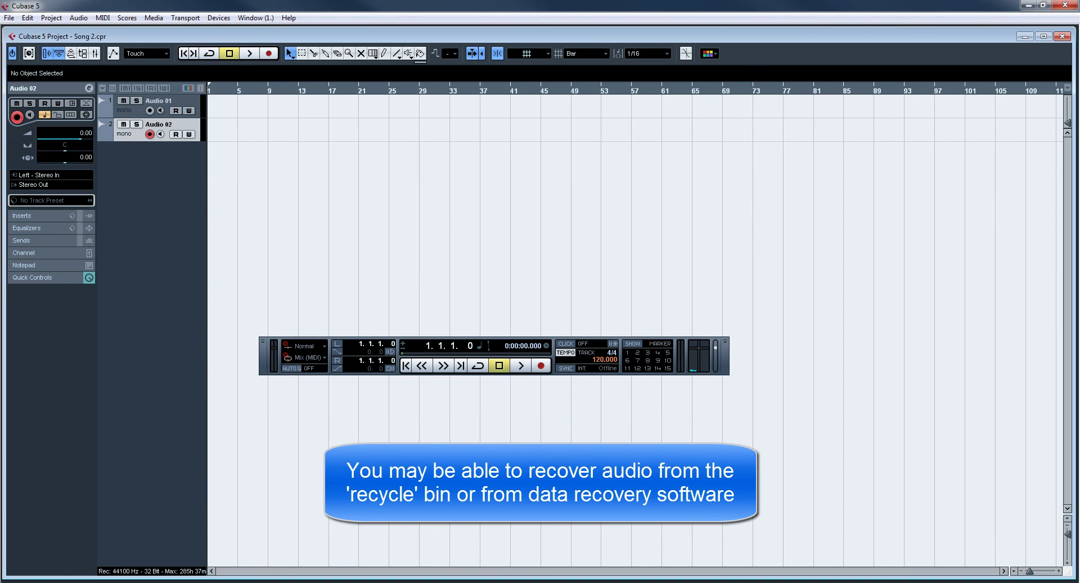